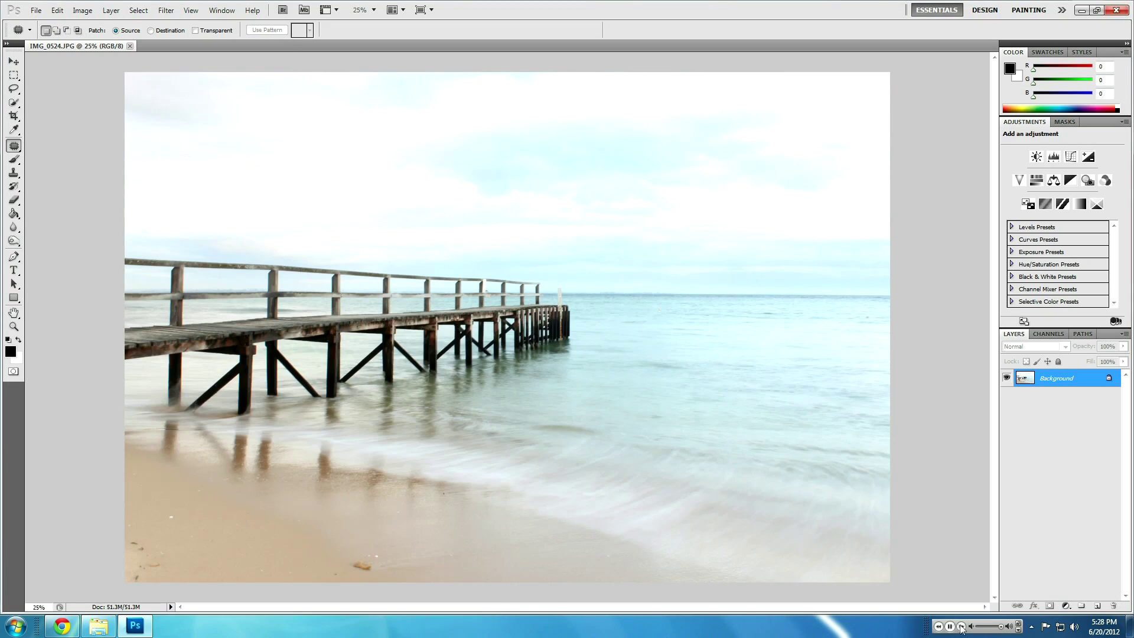
Step: Apply Smart Sharpen to IMG_0524.JPG and confirm it
click(166, 10)
click(313, 186)
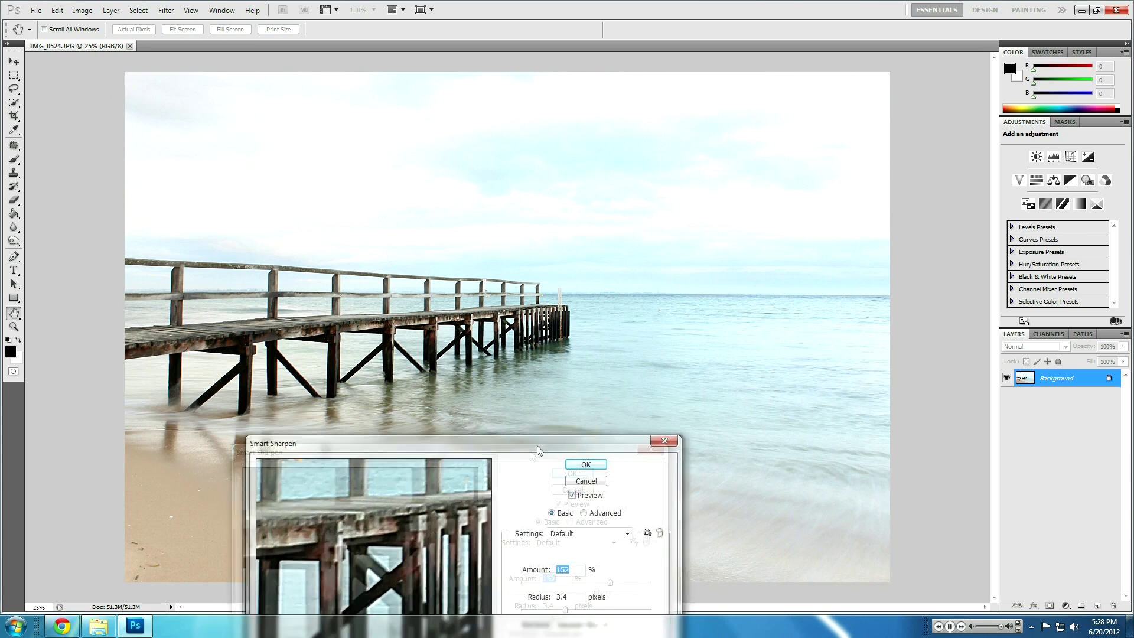
key(Return)
Step: Apply HDR Toning with higher Detail, Radius, Strength and Saturation and lower Shadow
click(81, 10)
click(266, 101)
click(293, 293)
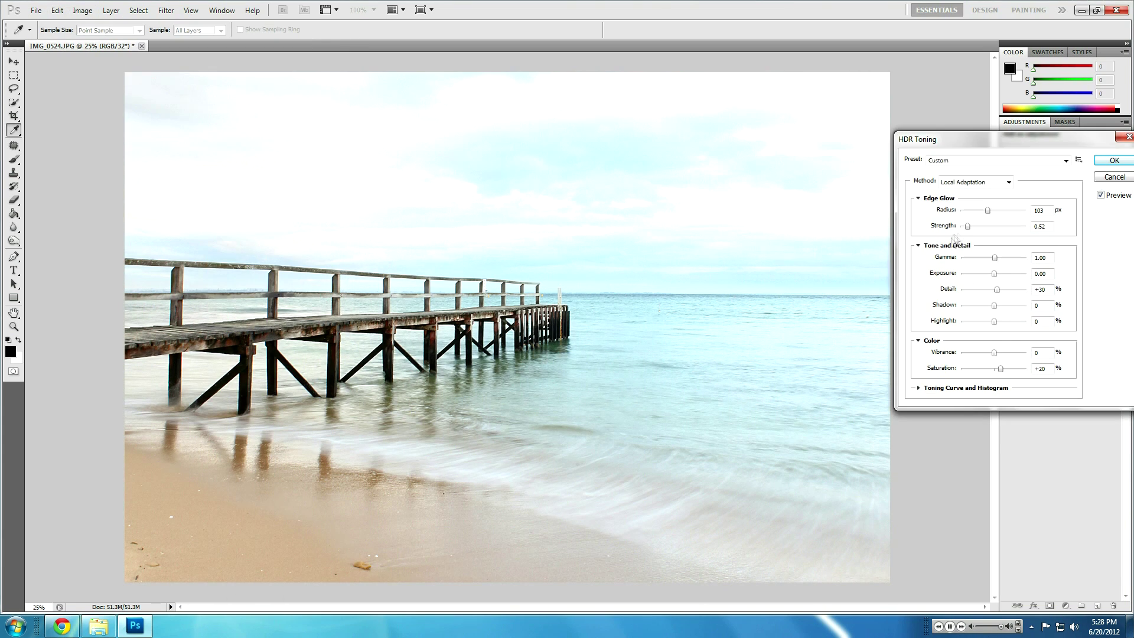
drag(987, 322, 982, 311)
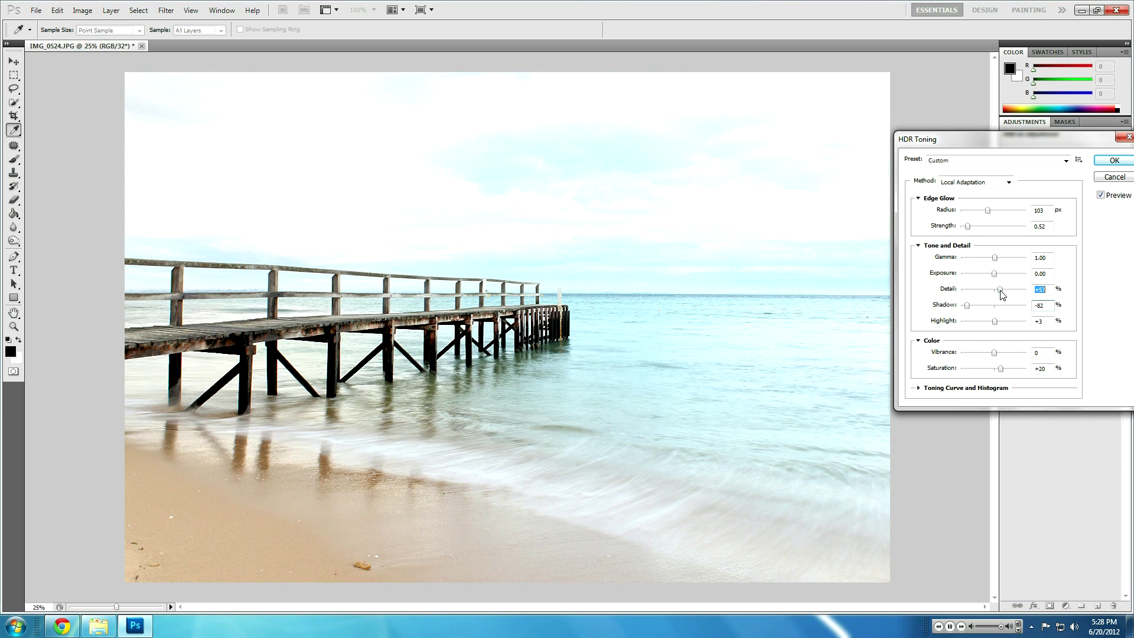
drag(1006, 295, 1010, 295)
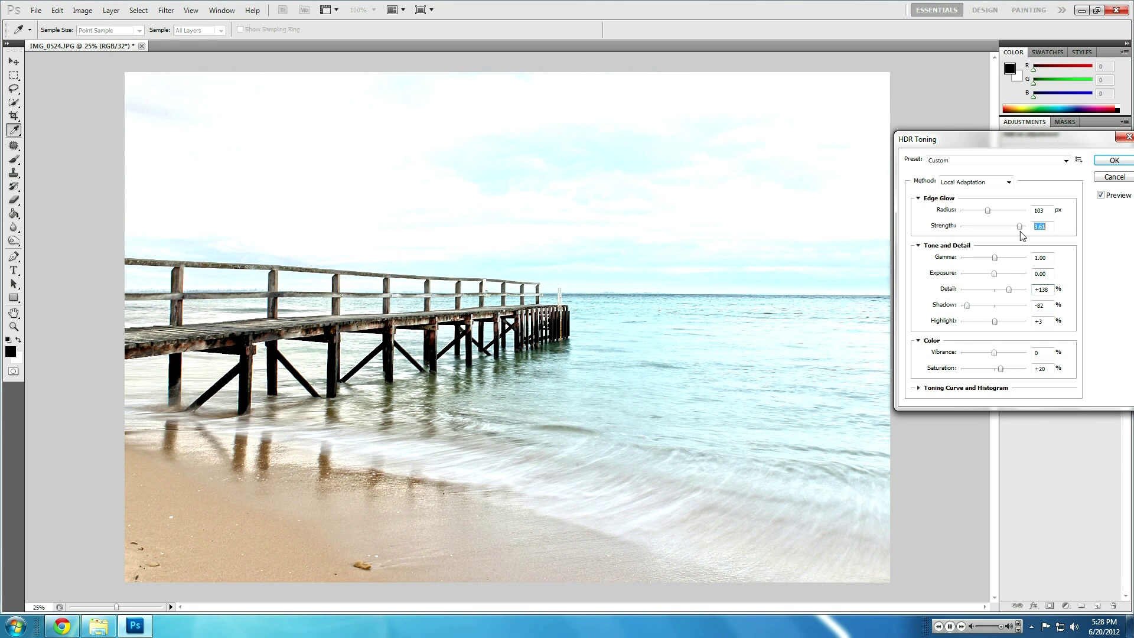
mouse_move(1021, 234)
mouse_down()
mouse_move(982, 231)
mouse_move(1013, 213)
mouse_up()
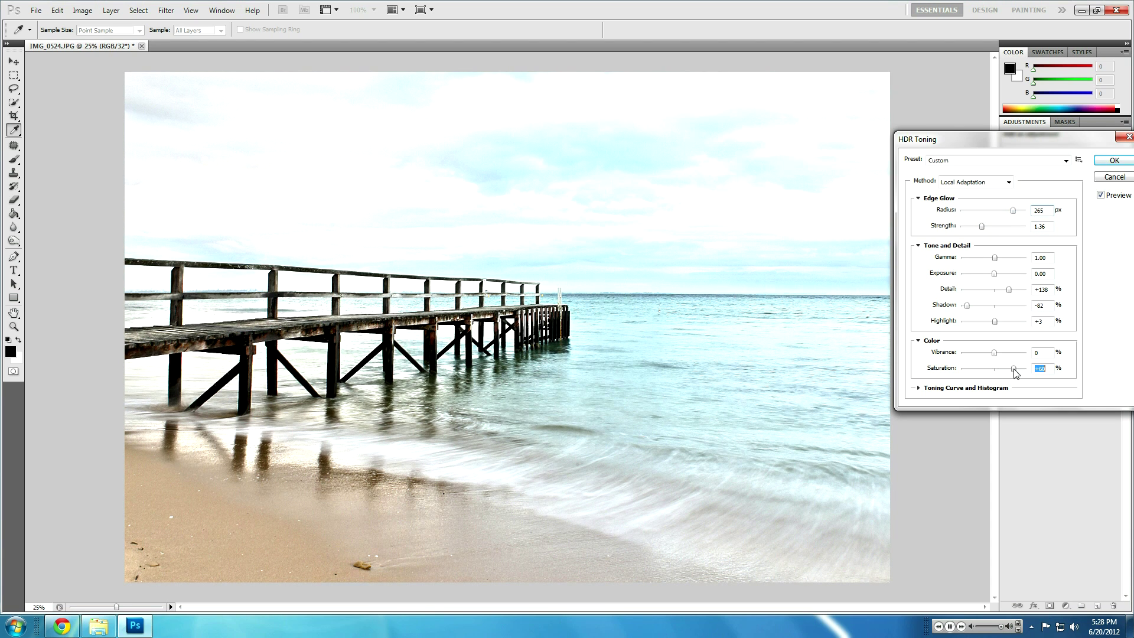
click(1113, 161)
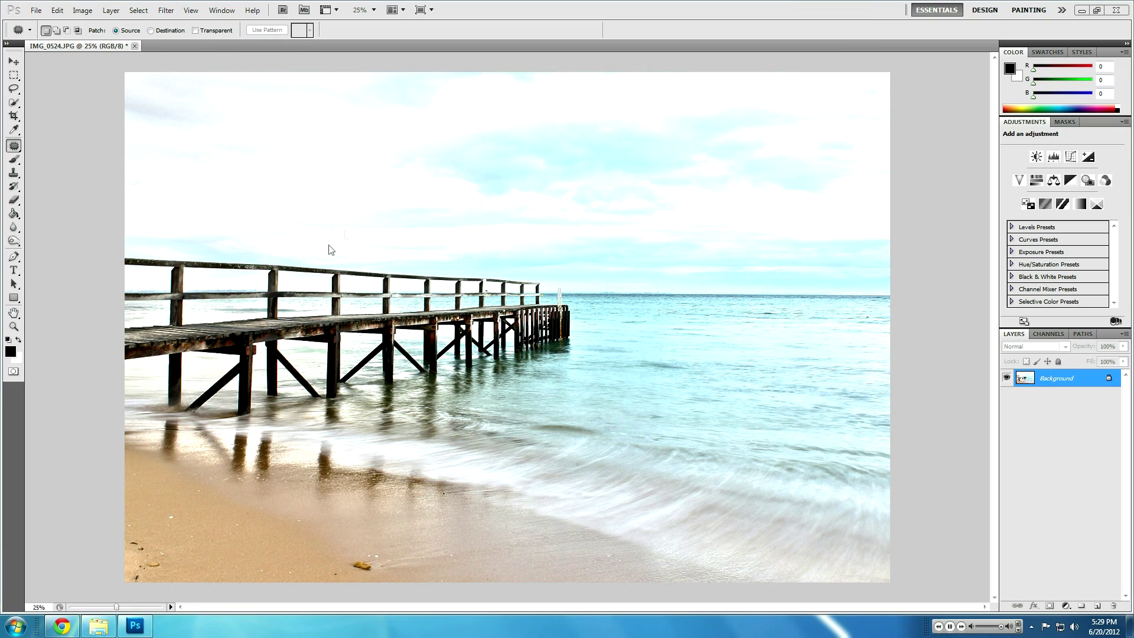
Step: Raise the Levels black input slider to 32 to deepen the shadows
click(82, 9)
click(240, 46)
drag(31, 469, 49, 469)
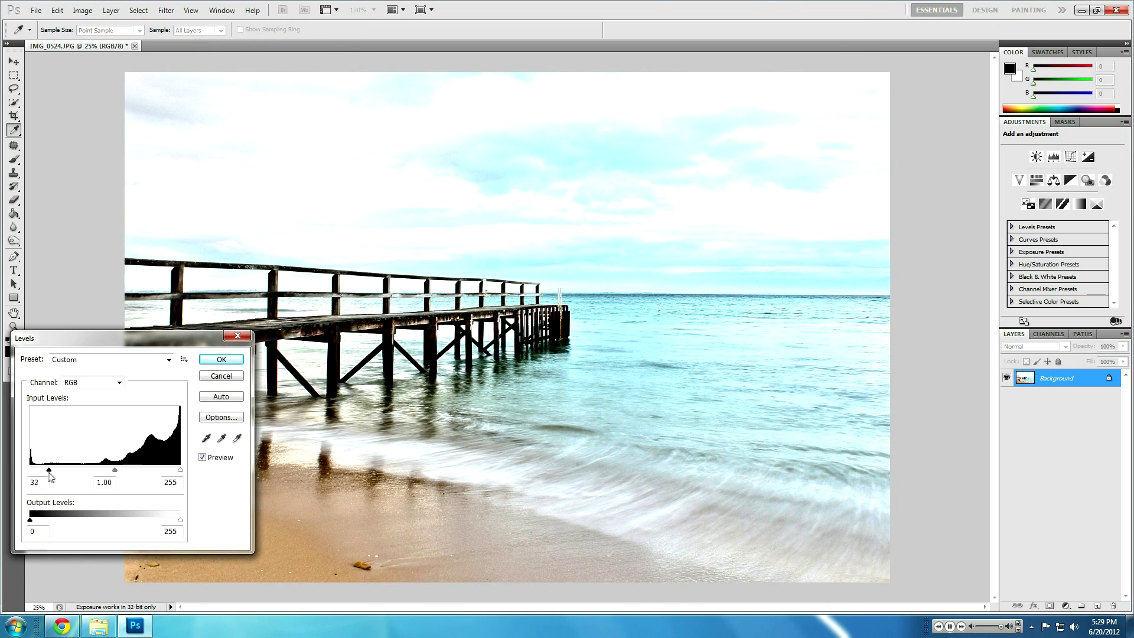
click(13, 240)
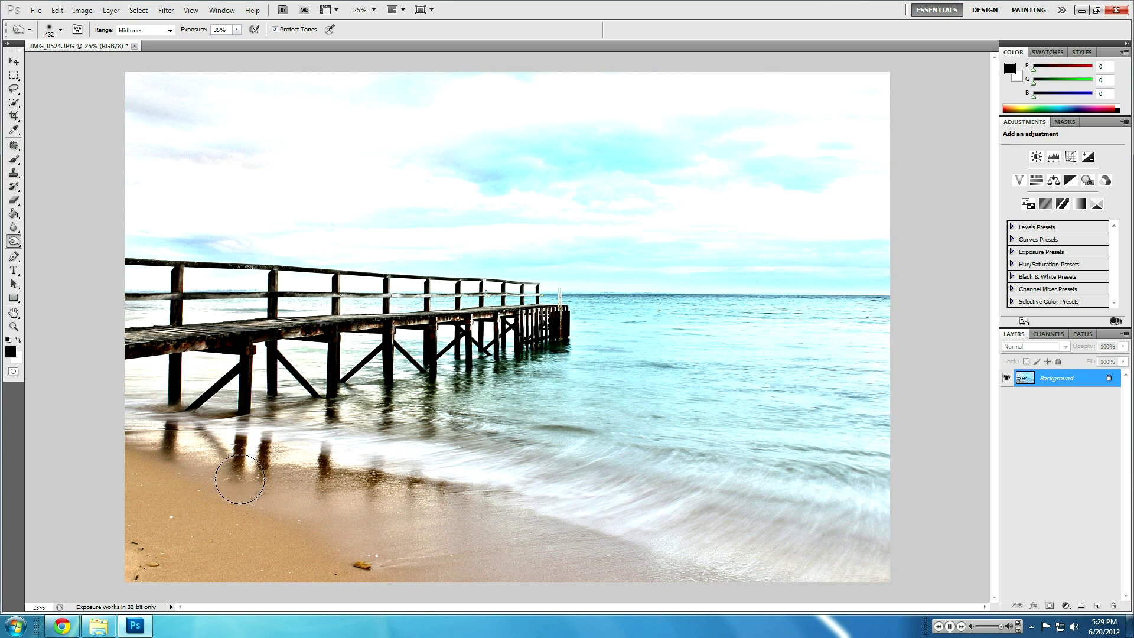
Step: Darken the sky band near the horizon with the Burn tool, then switch to Dodge
drag(546, 227, 486, 268)
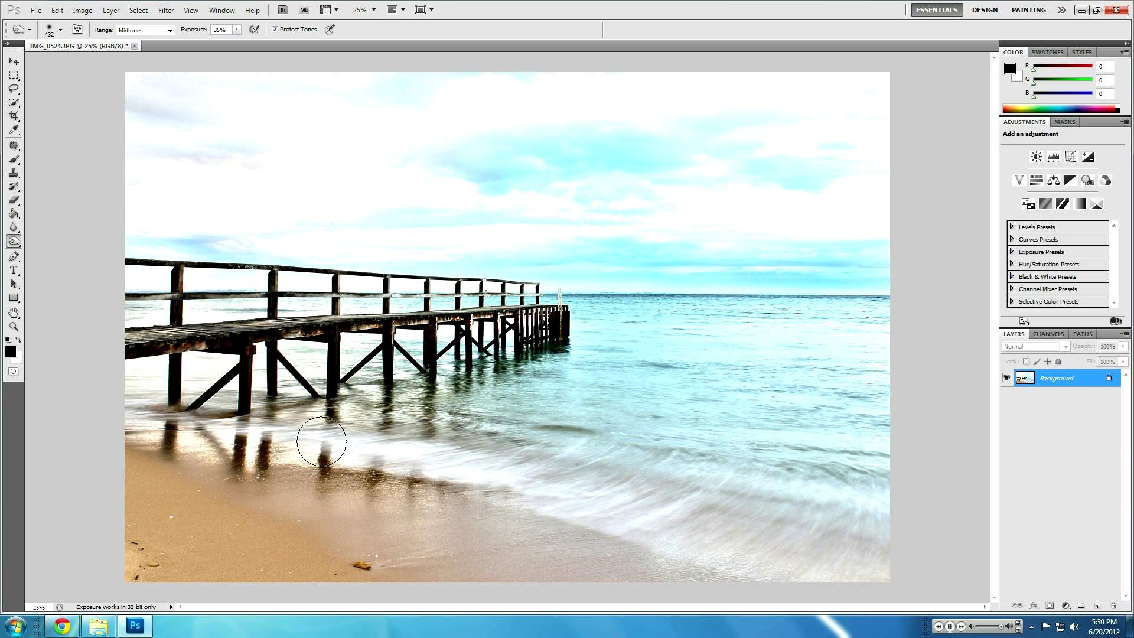
right_click(15, 242)
click(54, 245)
Step: Enlarge the Dodge brush to 119 px
click(59, 30)
key(Return)
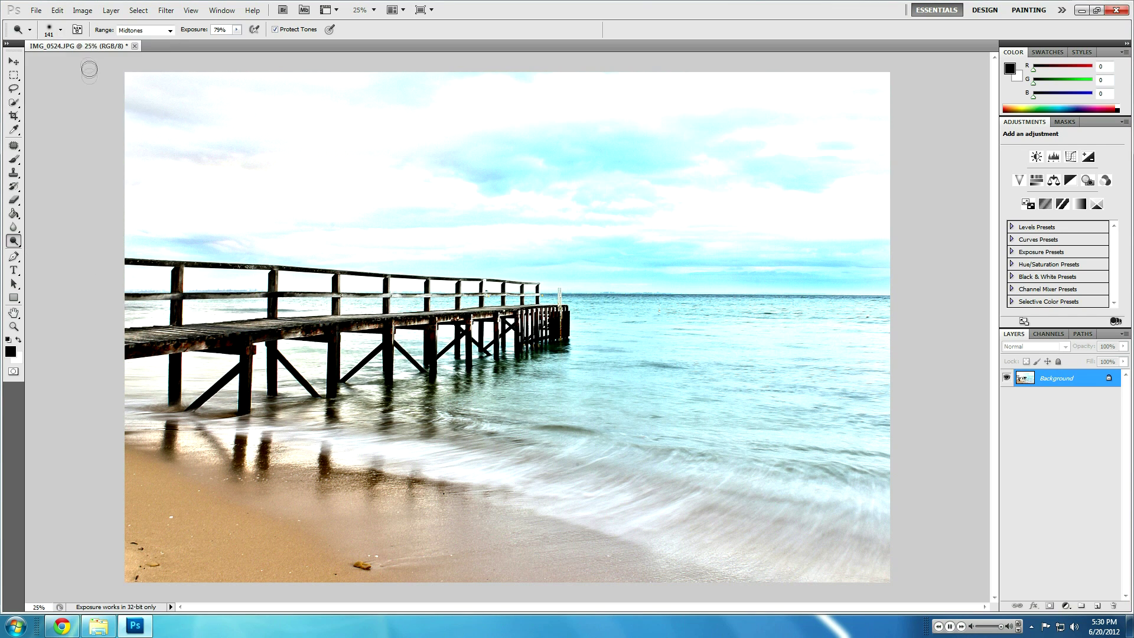
click(59, 30)
drag(109, 60, 124, 60)
key(Return)
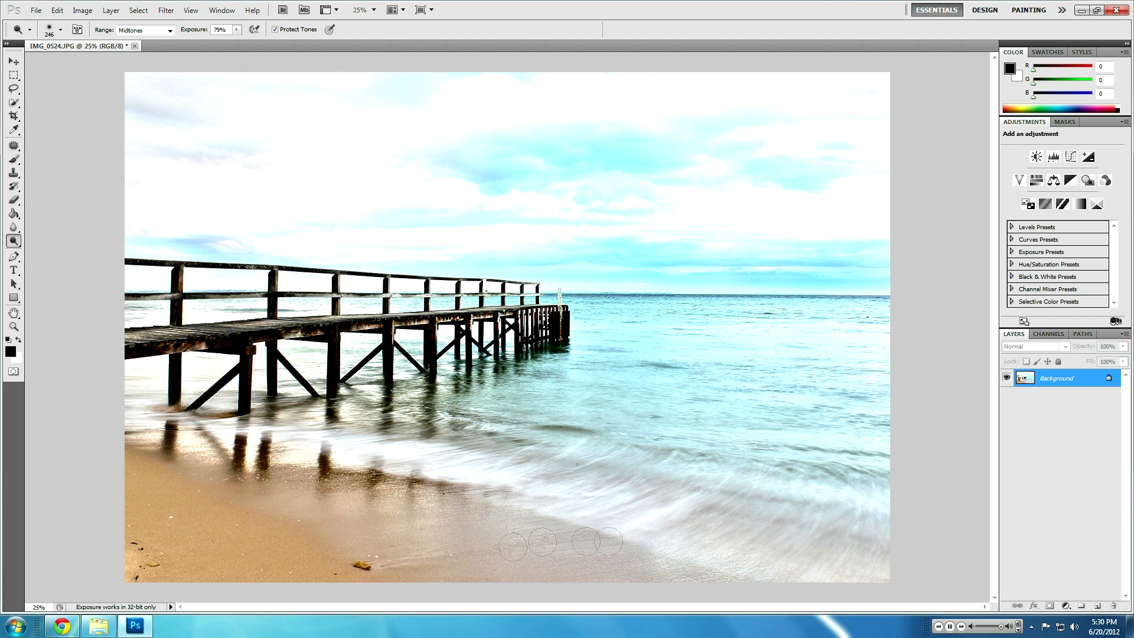
click(59, 30)
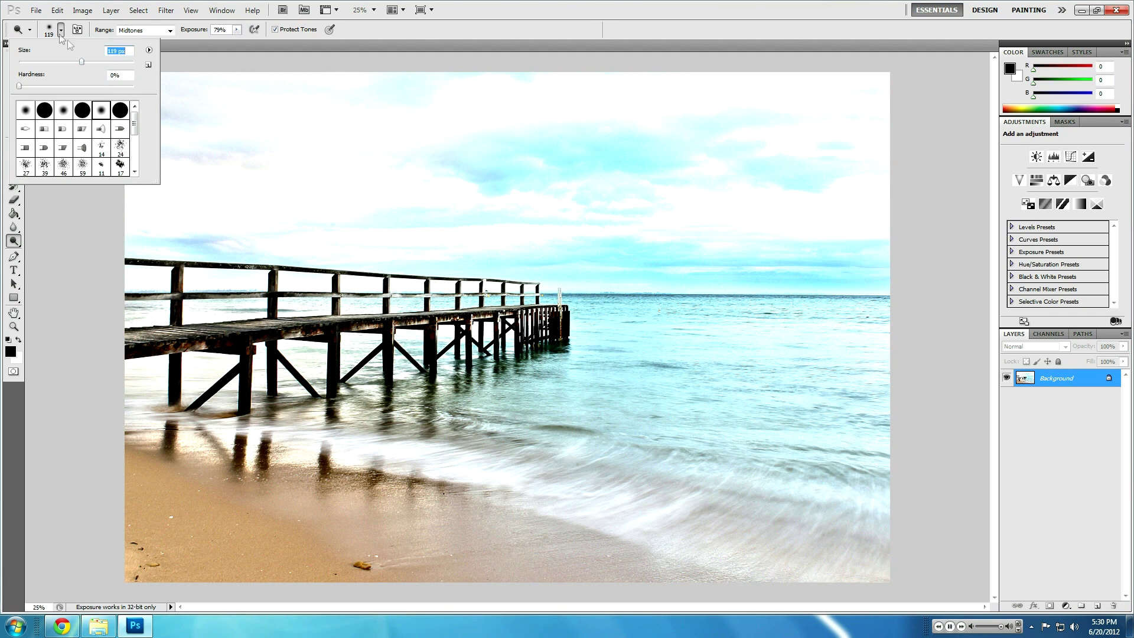
key(Return)
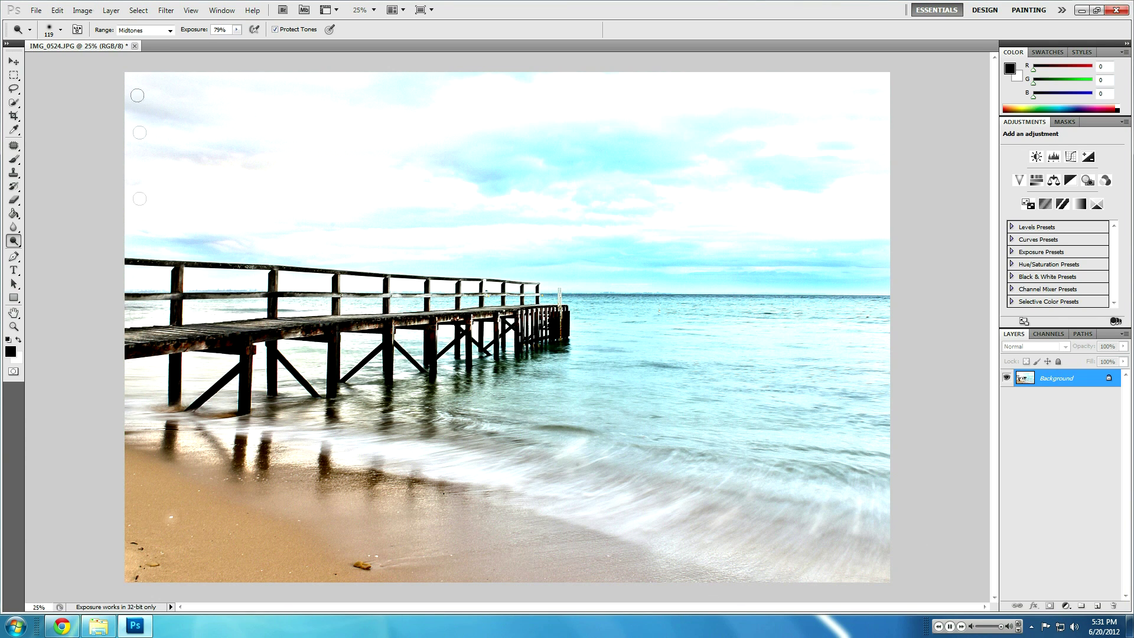
Step: Crop the photo to the area below the top strip of sky
key(c)
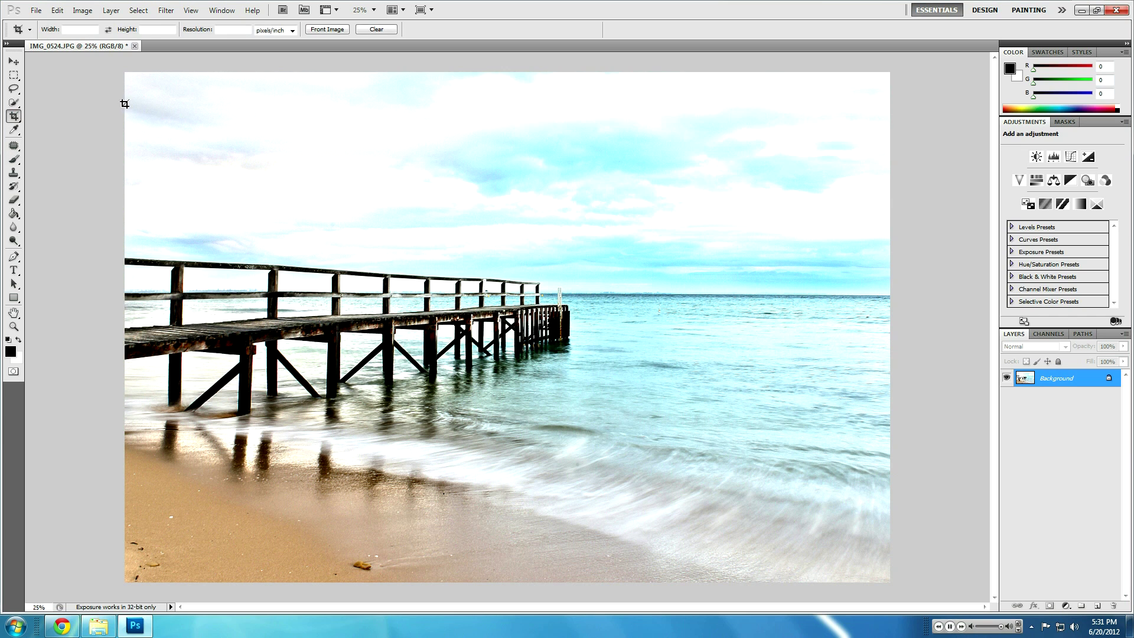
drag(559, 209, 890, 582)
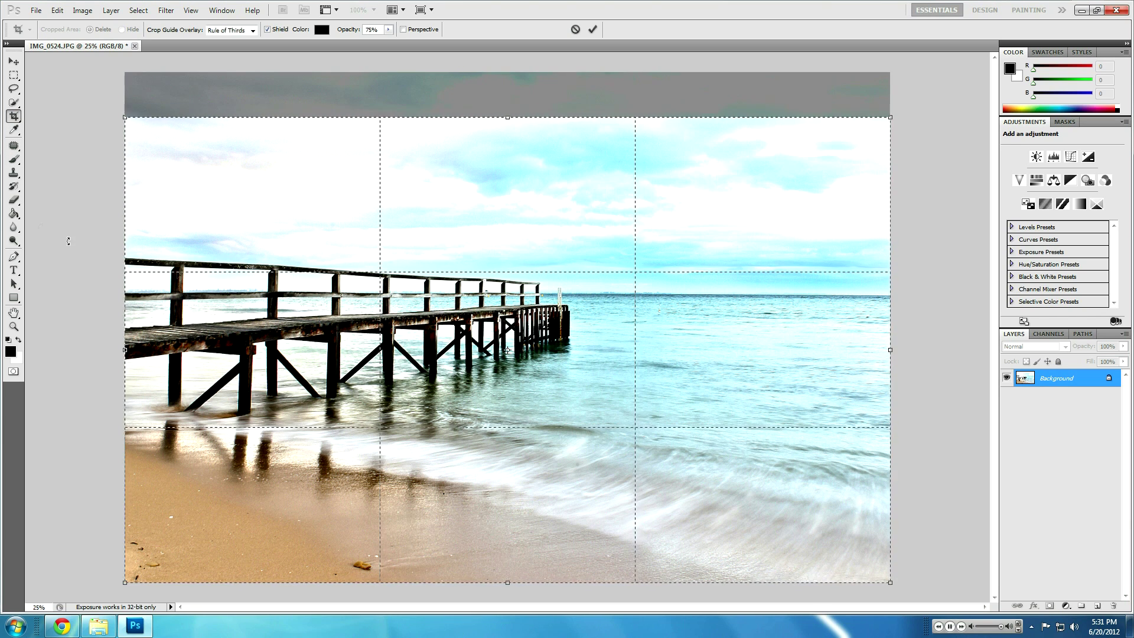
key(i)
key(Return)
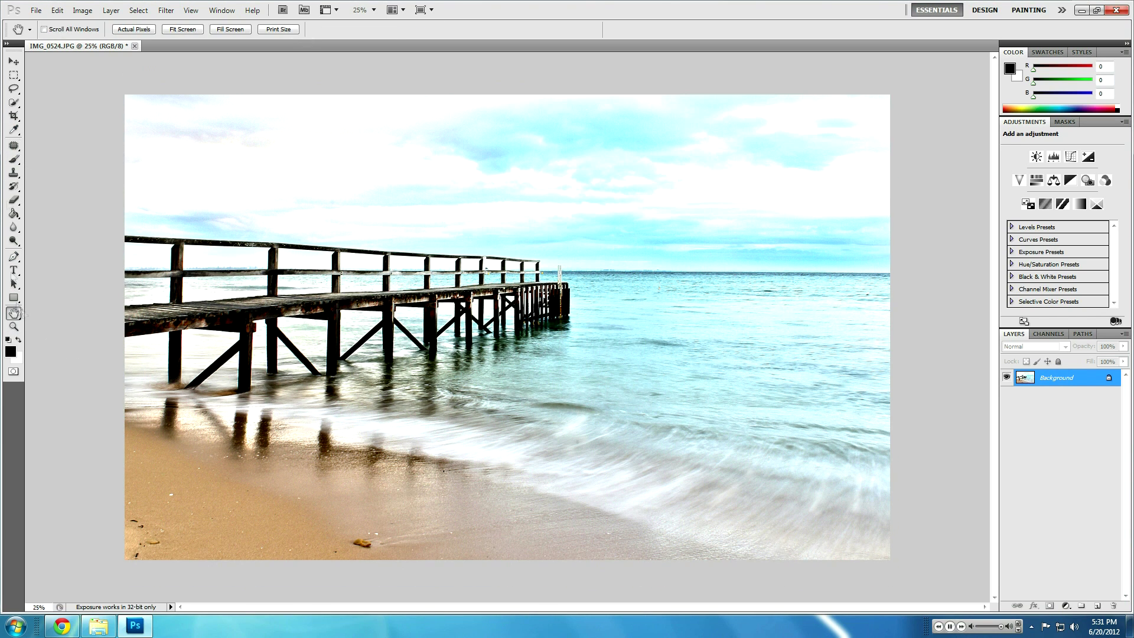
Step: Save the cropped photo as a JPEG, accepting JPEG Options, then minimize Photoshop
key(v)
click(36, 10)
click(53, 190)
click(630, 171)
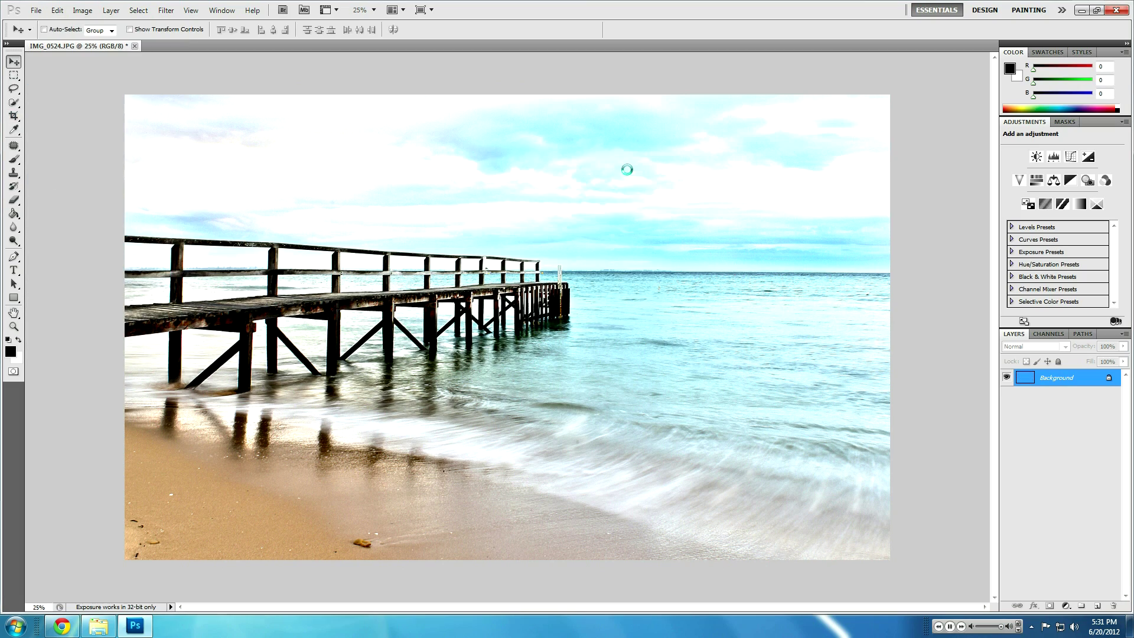
click(1081, 11)
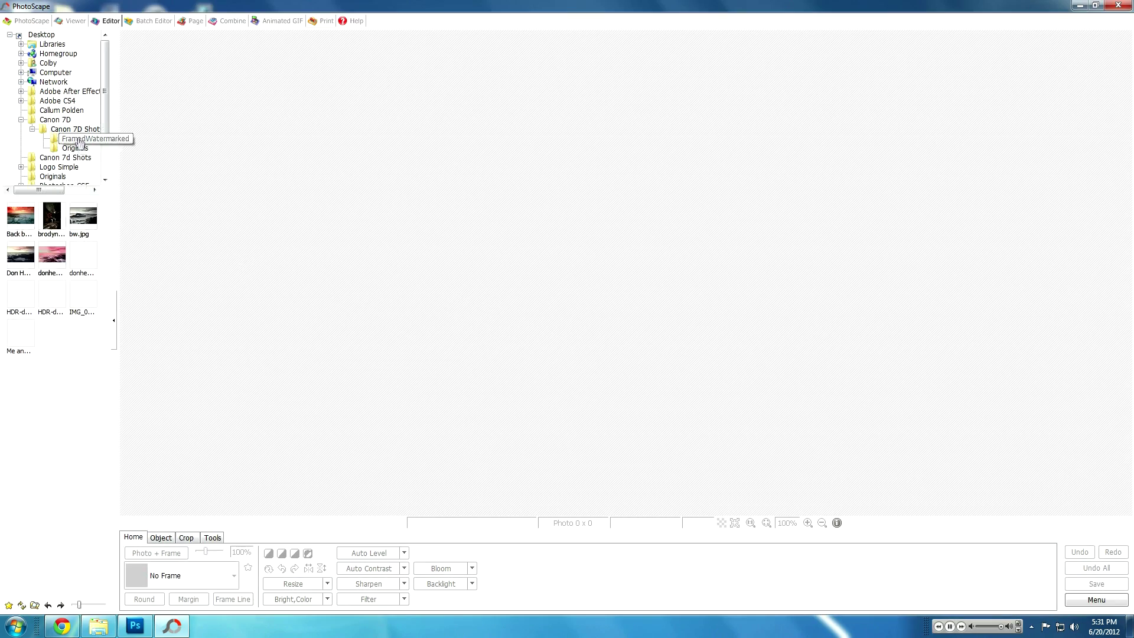
Step: Open IMG_0524.JPG in PhotoScape's Editor
click(82, 302)
click(113, 320)
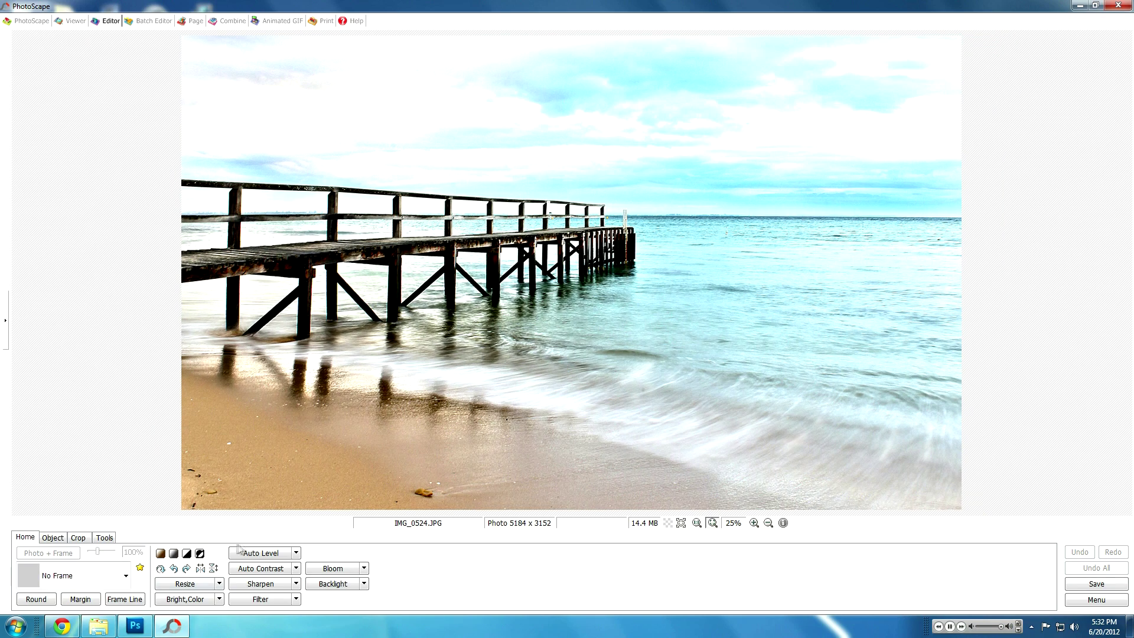
click(220, 599)
Step: Apply the Cross Process - Low film effect to the photo
click(296, 599)
click(252, 397)
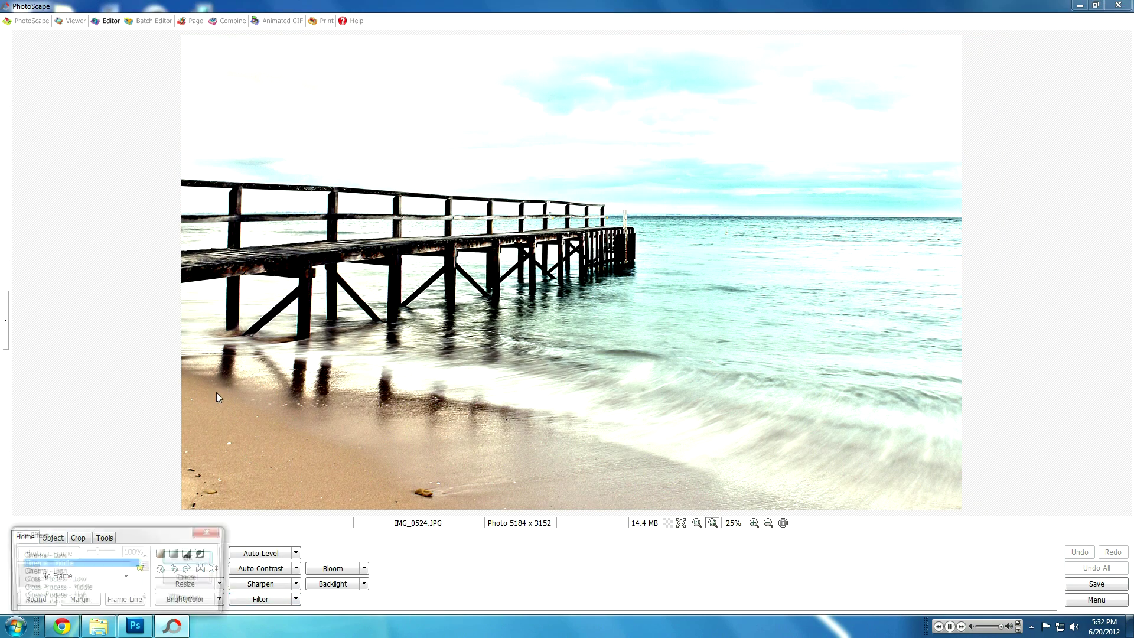
key(Down)
key(Down)
key(Down)
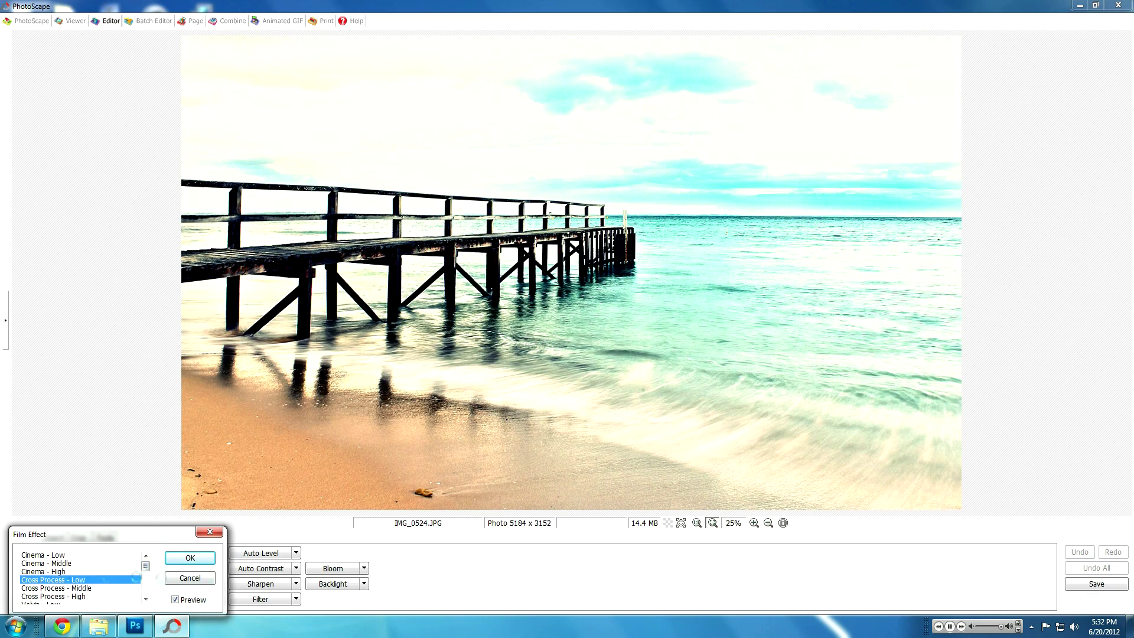
key(Return)
click(296, 599)
click(198, 432)
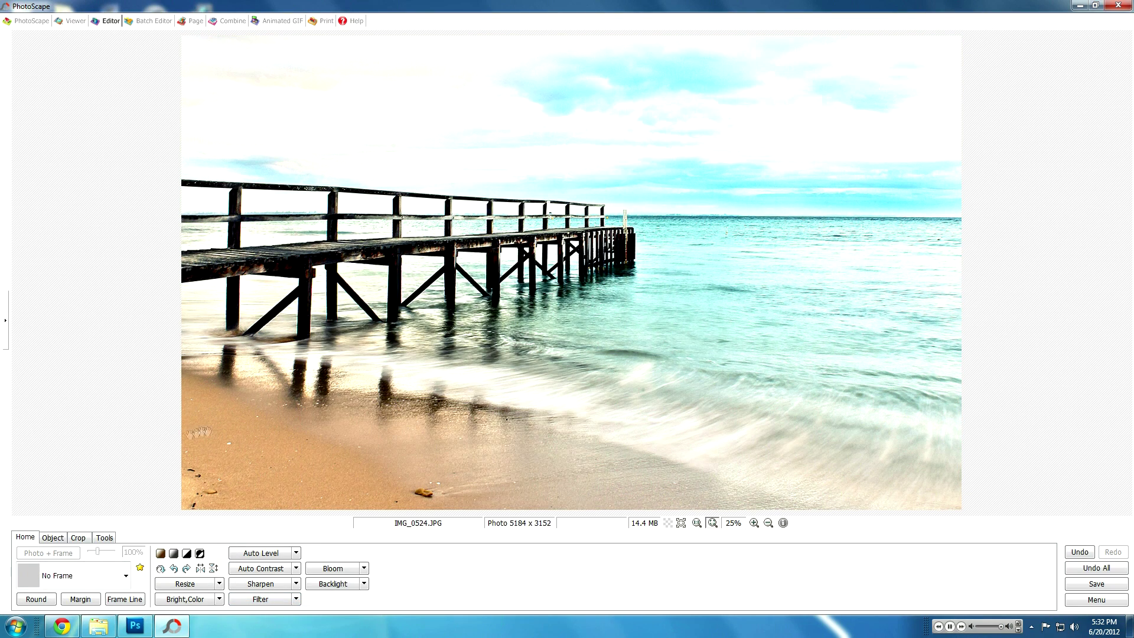
Step: Frame the photo with the Black Line 8 frame
click(125, 576)
scroll(127, 387, down, 1)
click(126, 388)
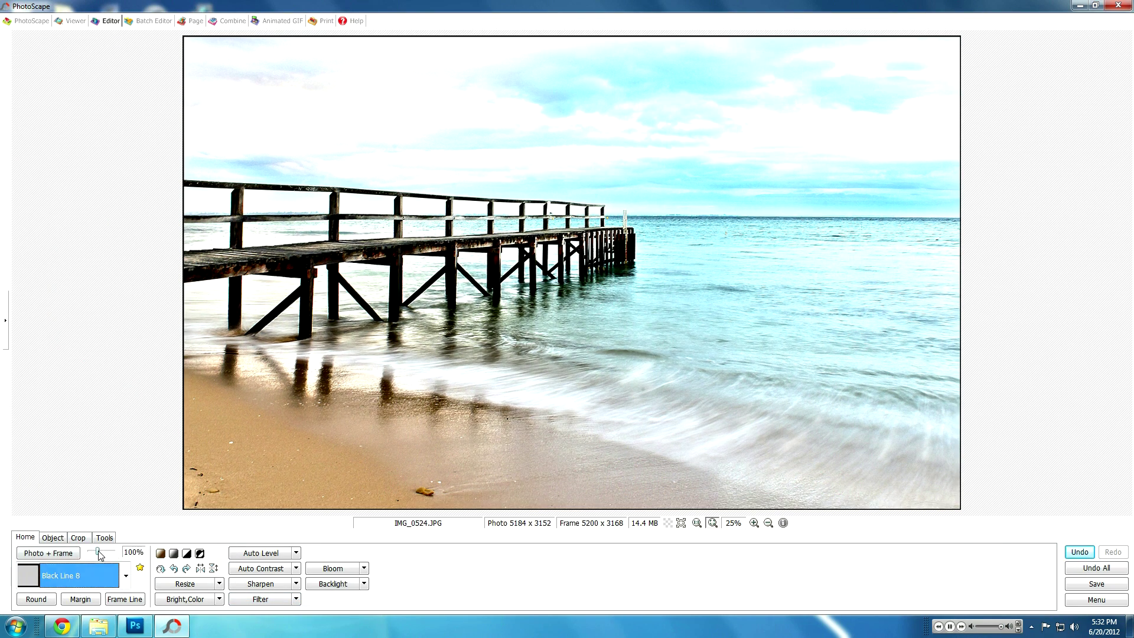
click(54, 537)
Step: Add a dark 'Damon Colbeck' text watermark in the bottom-right corner and save
click(38, 568)
click(197, 304)
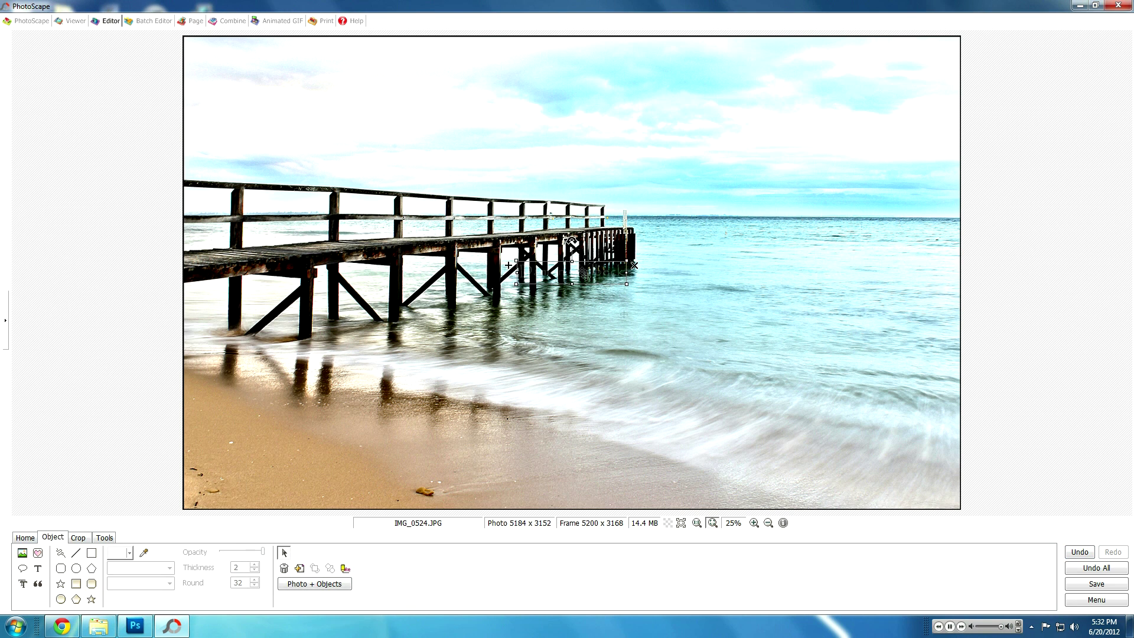
drag(572, 242, 904, 492)
double_click(904, 499)
click(216, 374)
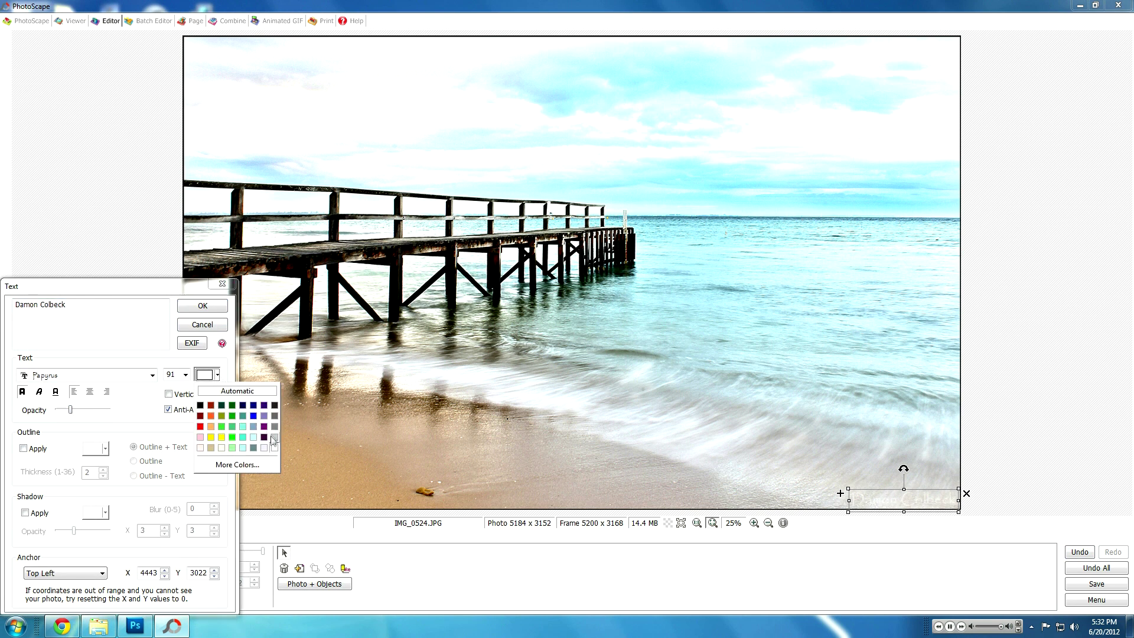
click(273, 437)
click(202, 304)
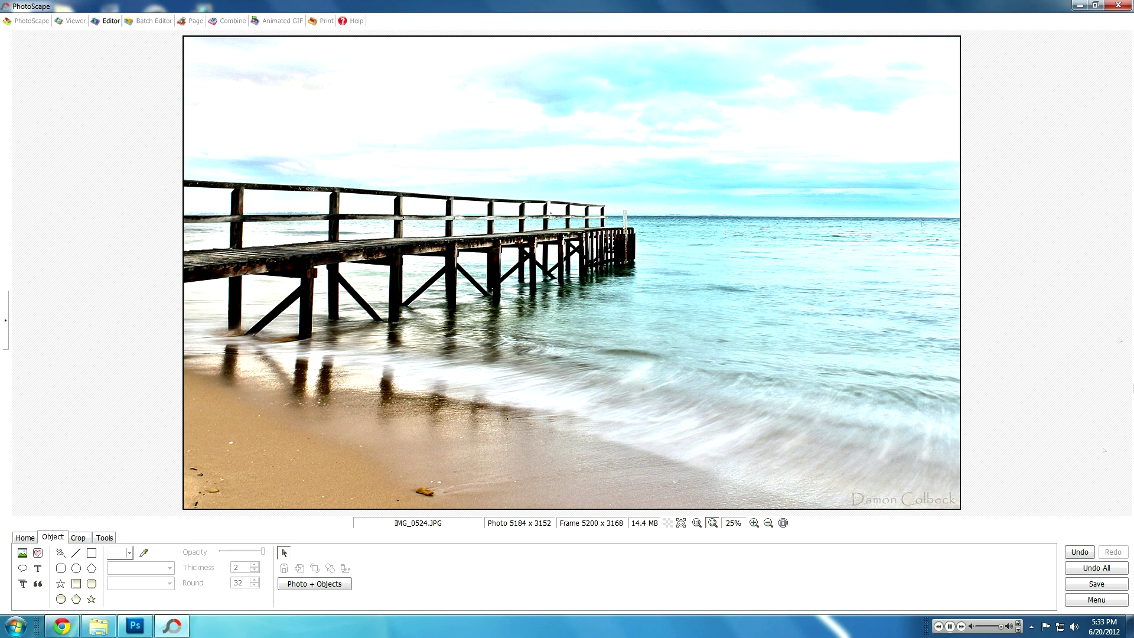
click(1096, 584)
Step: Confirm the save and open IMG_0524 from the Canon 7D folder in Photo Viewer
key(Return)
click(1078, 6)
double_click(19, 310)
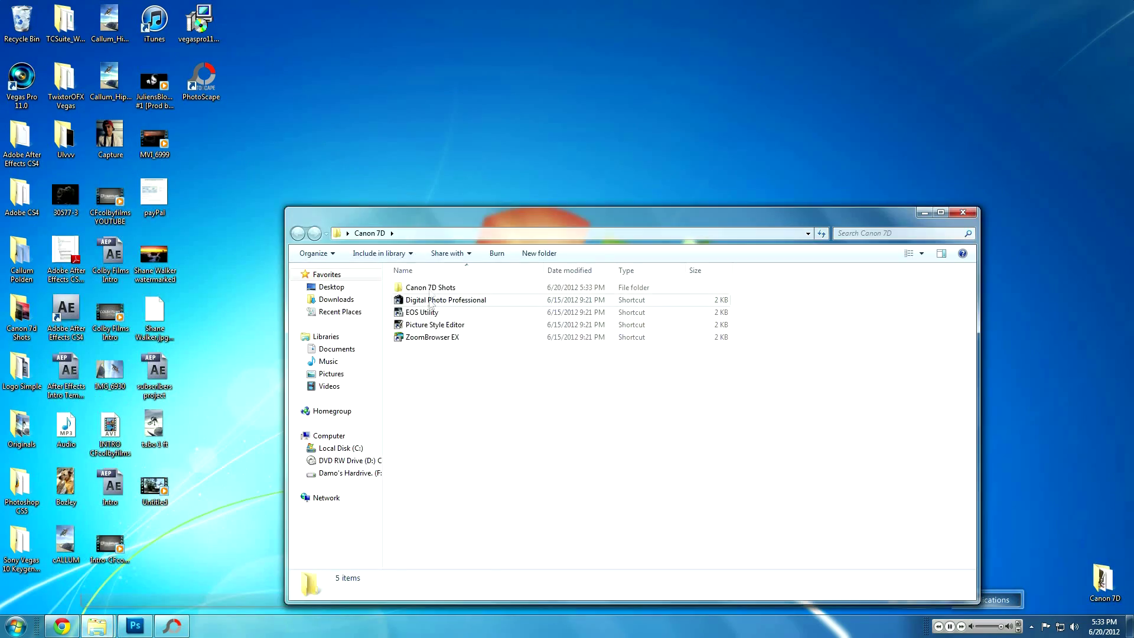
double_click(405, 355)
double_click(481, 379)
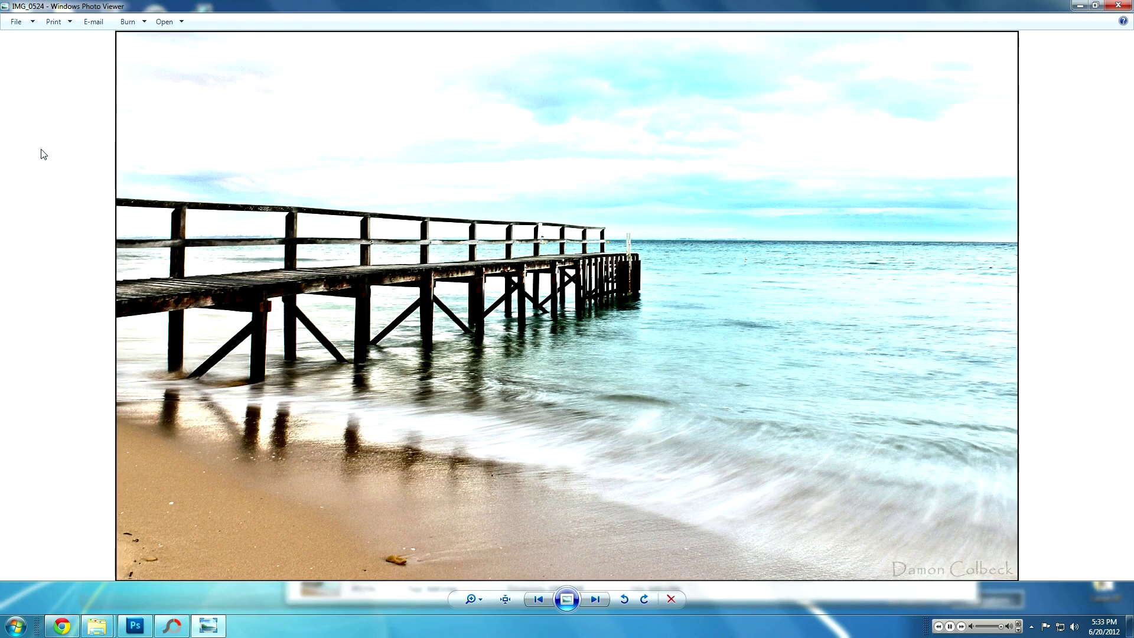